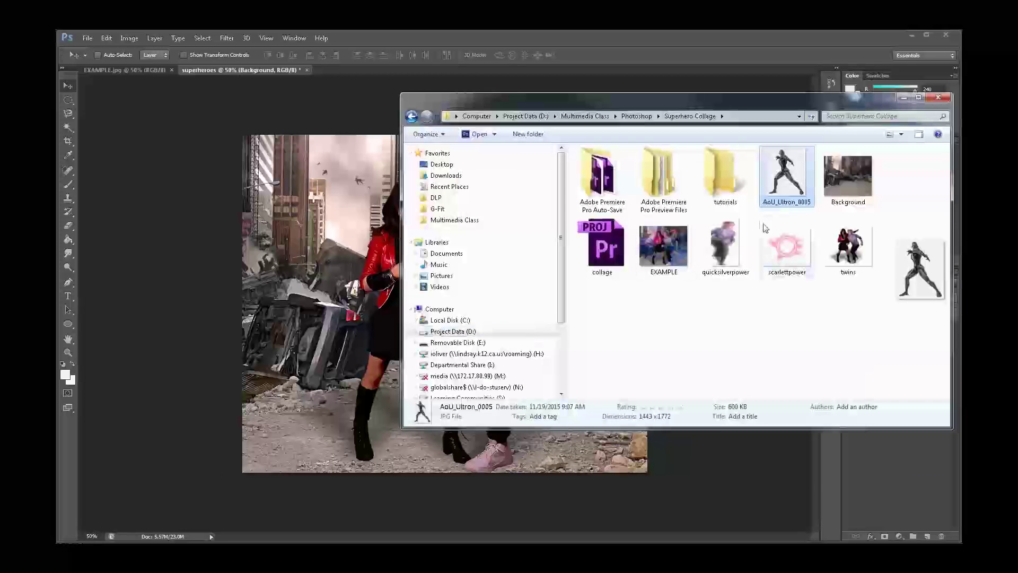
Place the AoU_Ultron_0005 image into the superheroes document at its default size and reposition it near the middle of the canvas
drag(783, 175, 336, 307)
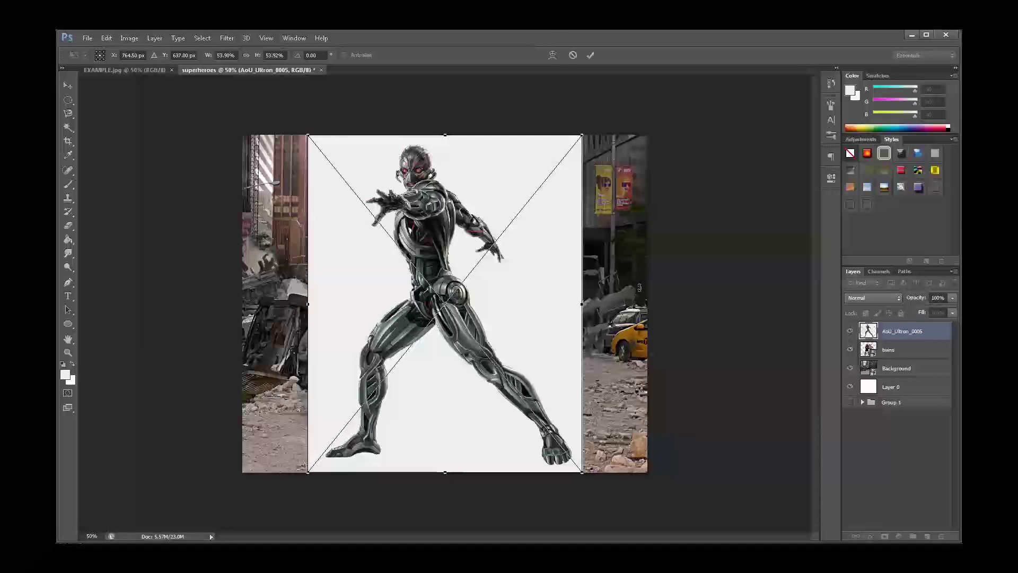
key(Return)
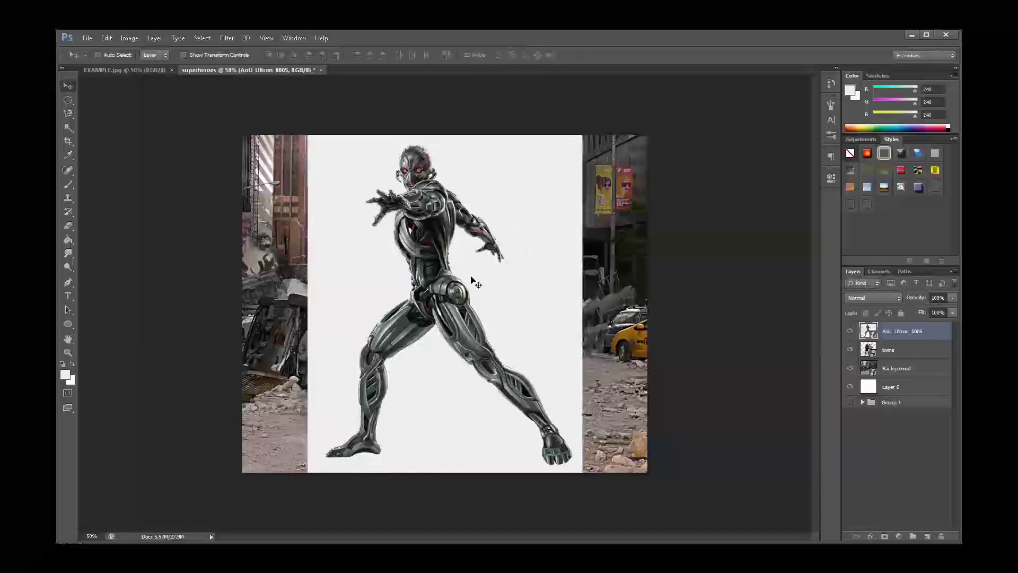
drag(477, 277, 650, 275)
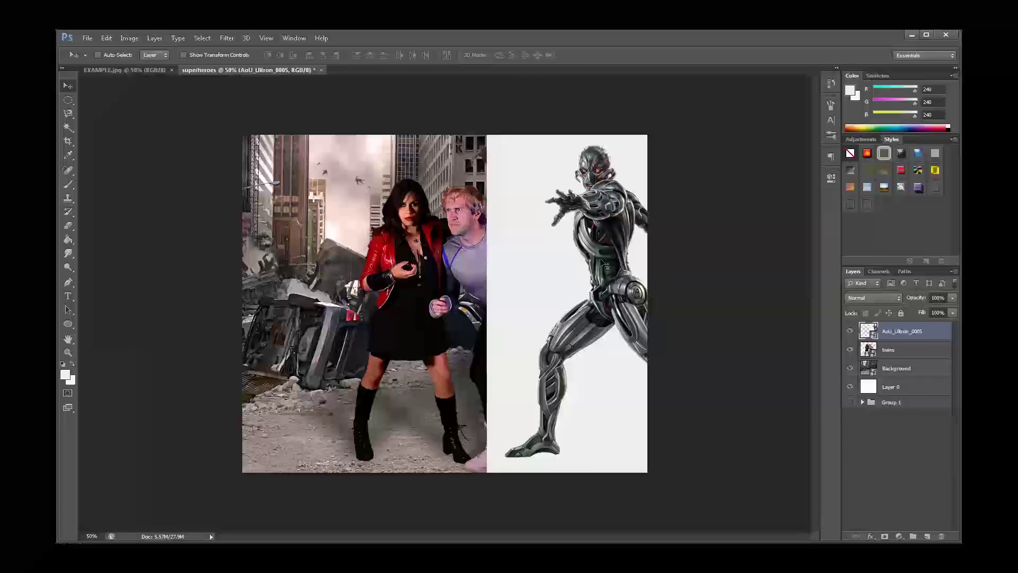
drag(603, 266, 436, 266)
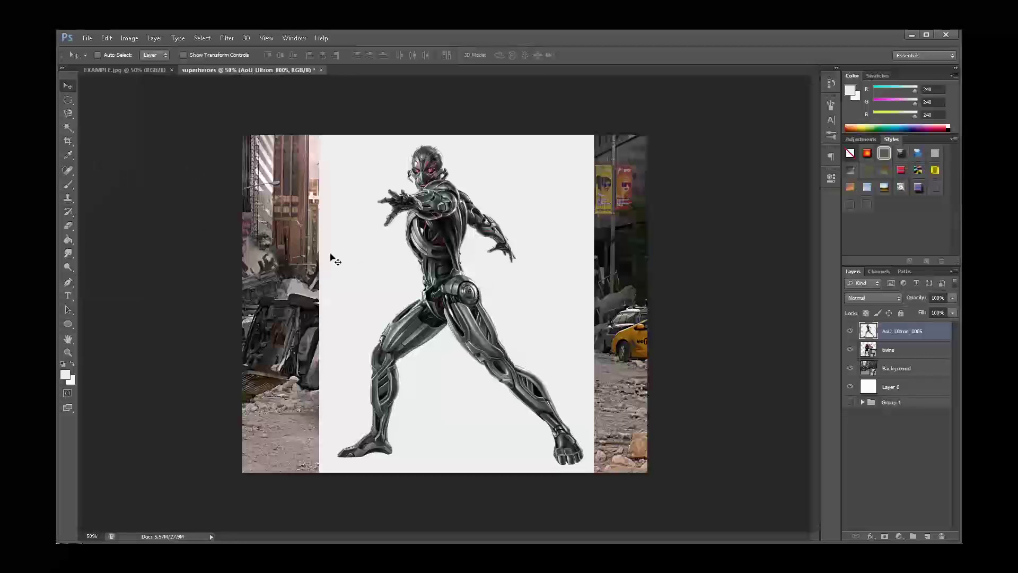
Try deleting the white background around the Ultron figure with a Magic Wand selection at tolerance 32, and undo the deletion
click(67, 128)
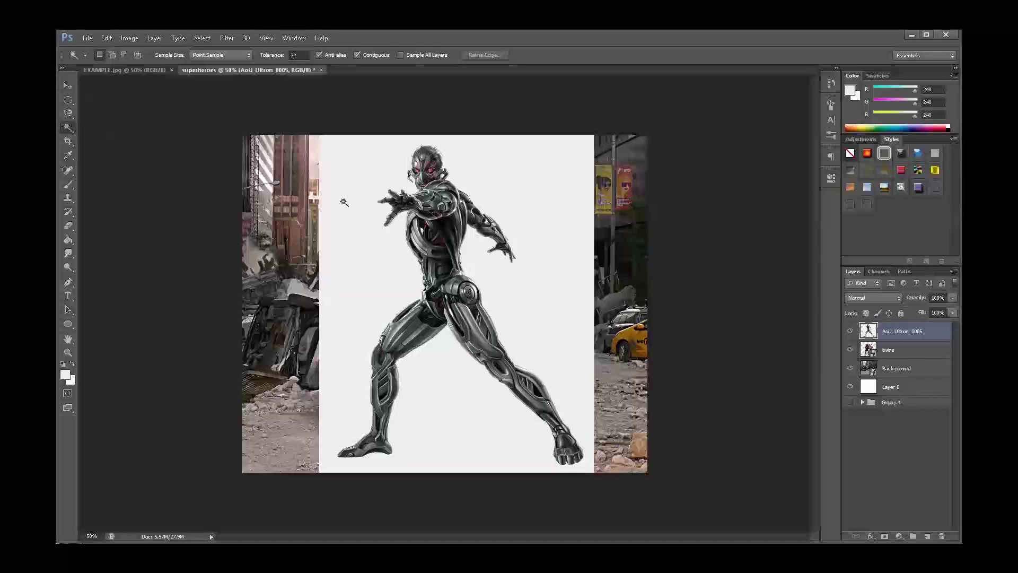
click(532, 218)
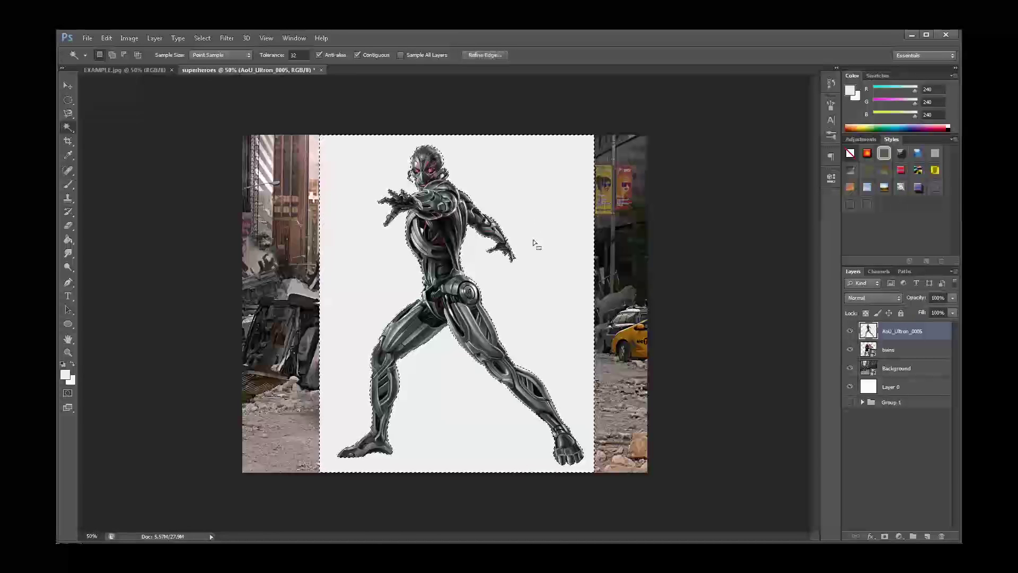
key(Delete)
key(ctrl+d)
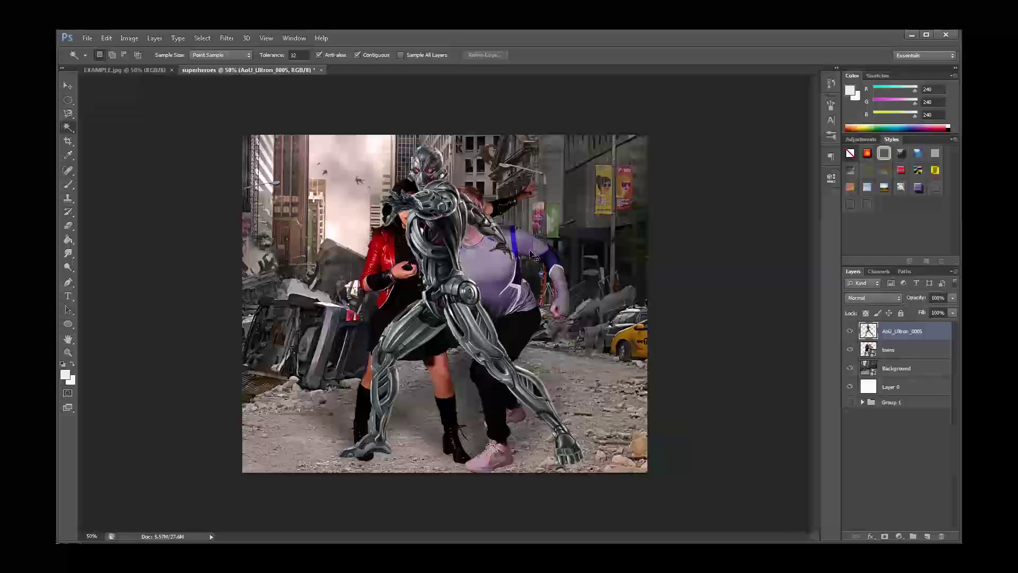
key(ctrl+alt+z)
key(ctrl+alt+z)
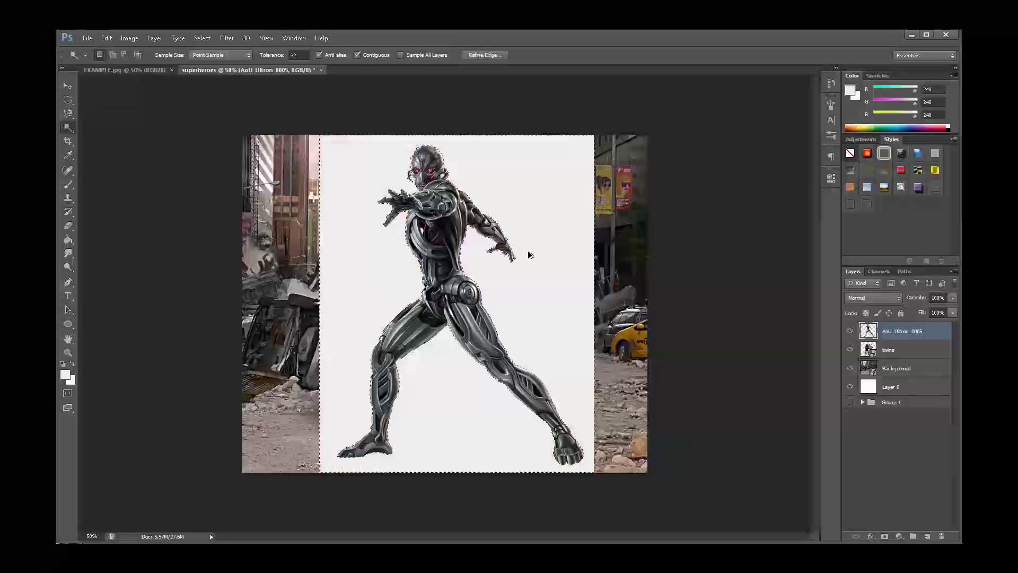
Try a Color Range selection of the sampled colors with fuzziness 200, and deselect it
click(202, 38)
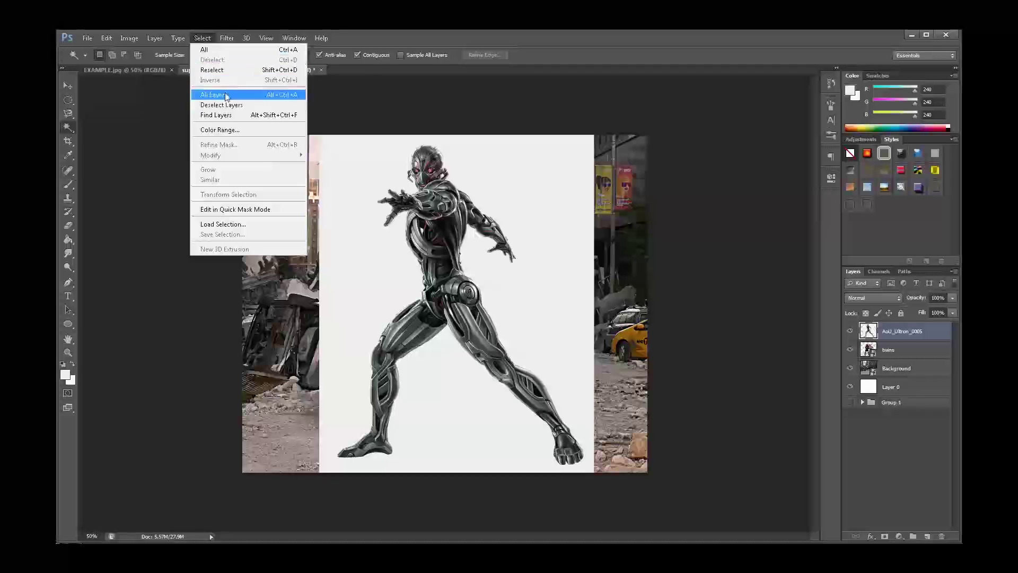
click(239, 130)
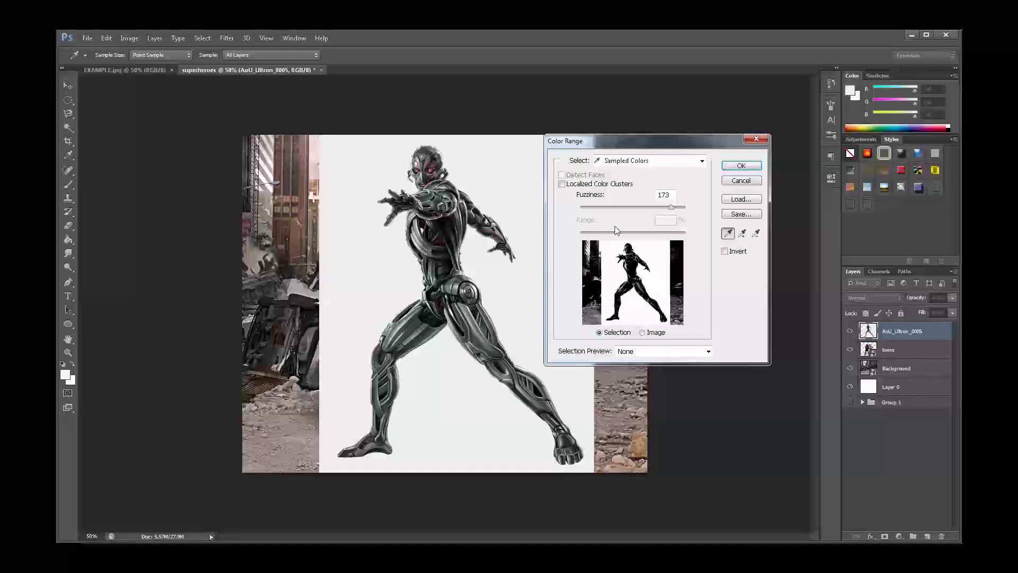
drag(671, 206, 579, 207)
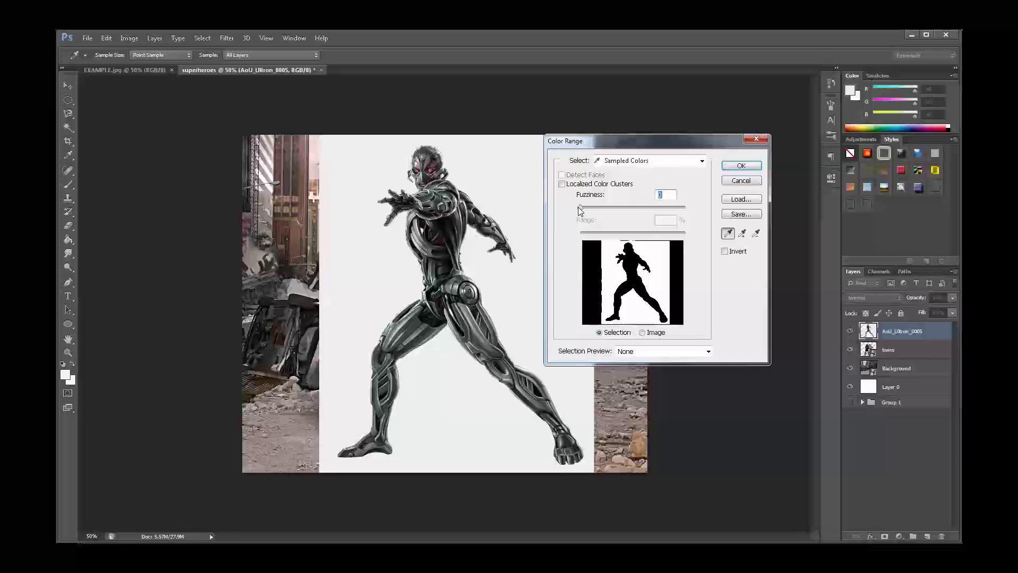
drag(578, 206, 687, 214)
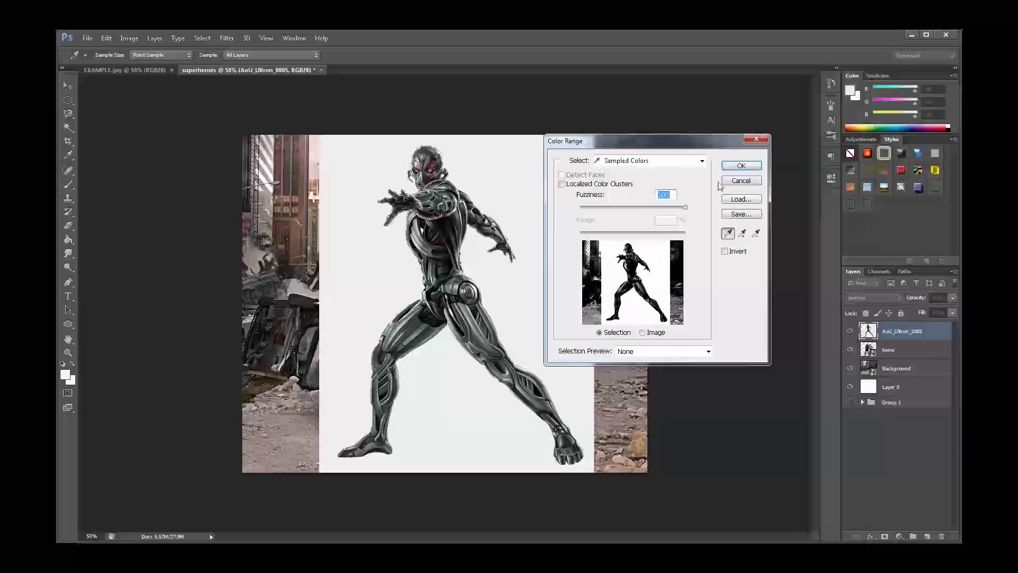
click(740, 165)
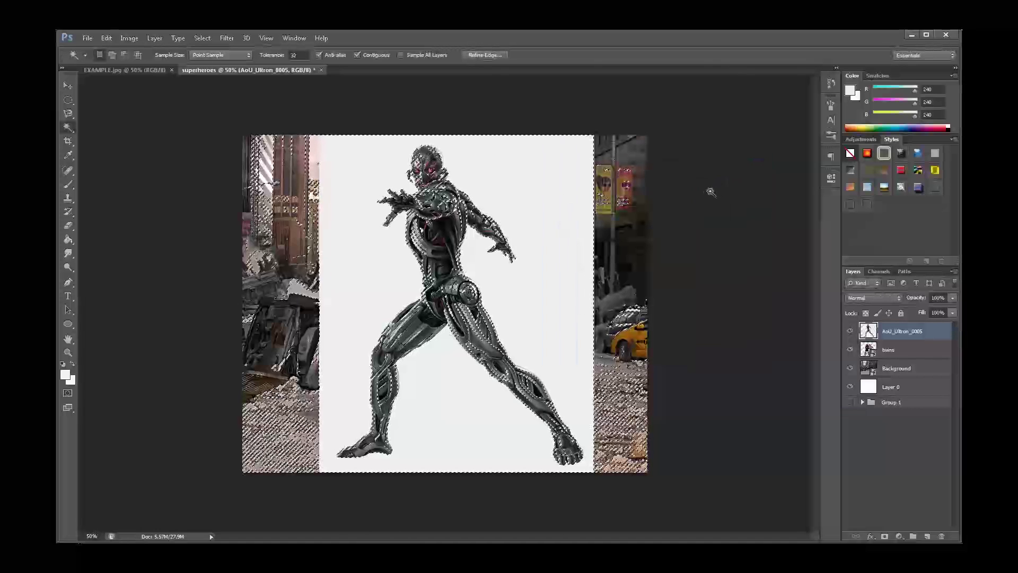
key(ctrl+d)
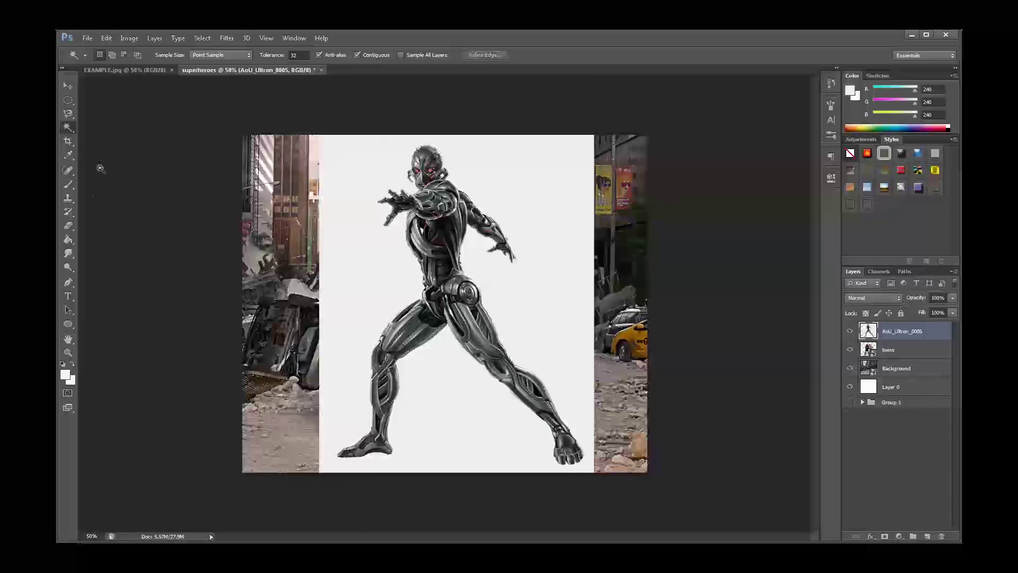
Try tracing a Pen tool path from Ultron's crotch along the inner thigh and shin and around the foot
click(71, 284)
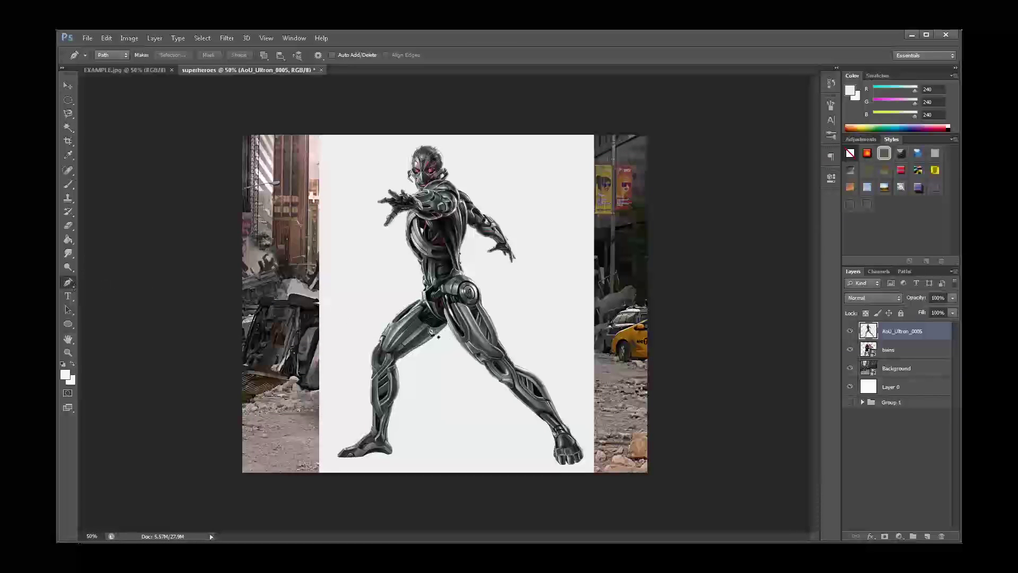
click(446, 330)
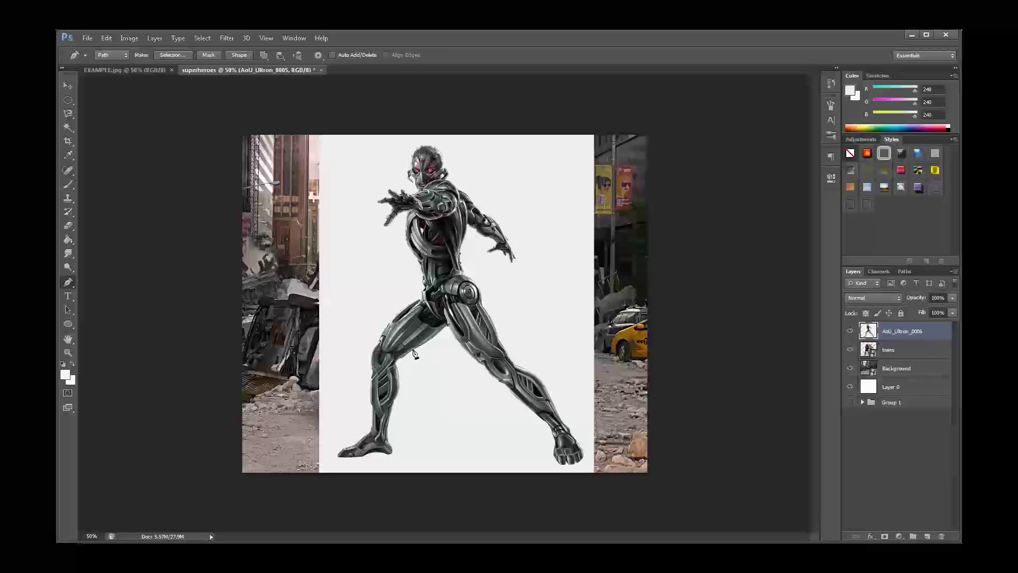
drag(414, 348, 406, 352)
click(412, 350)
click(401, 359)
drag(392, 404, 386, 414)
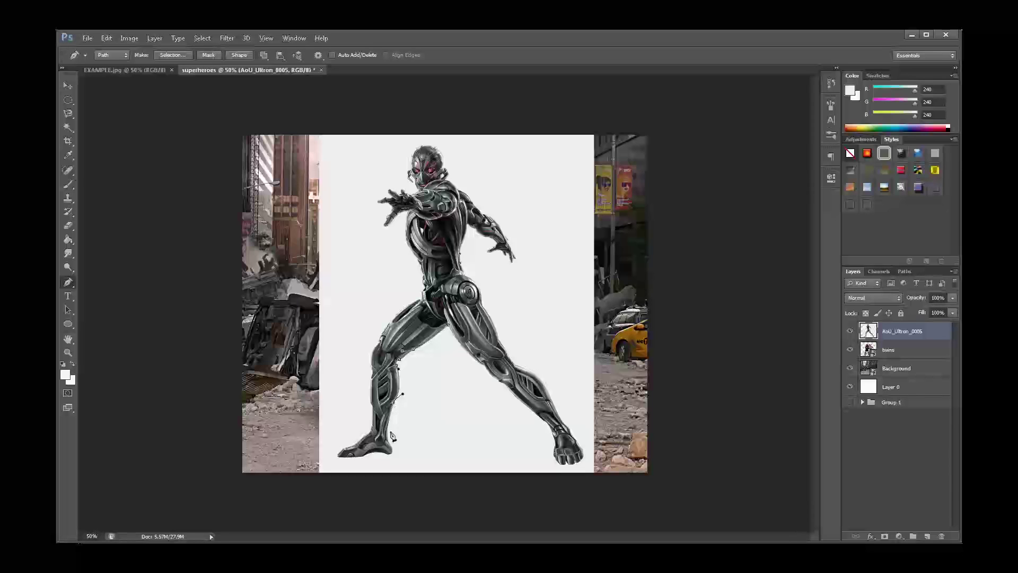
drag(390, 444, 395, 449)
drag(387, 454, 379, 455)
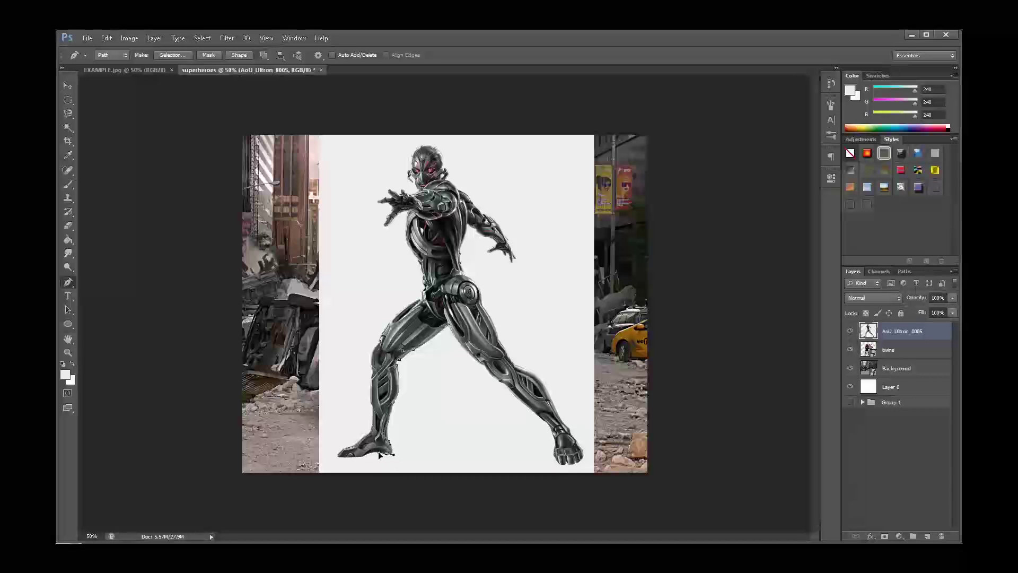
drag(434, 439, 431, 407)
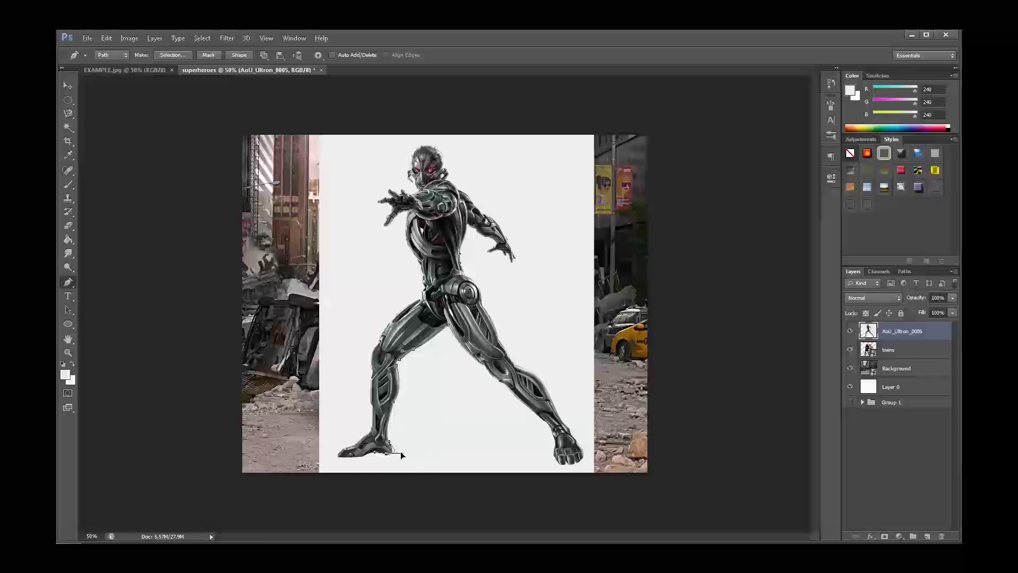
click(363, 457)
click(344, 455)
click(360, 445)
Select the white background around Ultron with the Magic Wand at tolerance 32, delete it, and clear the selection
key(w)
click(371, 334)
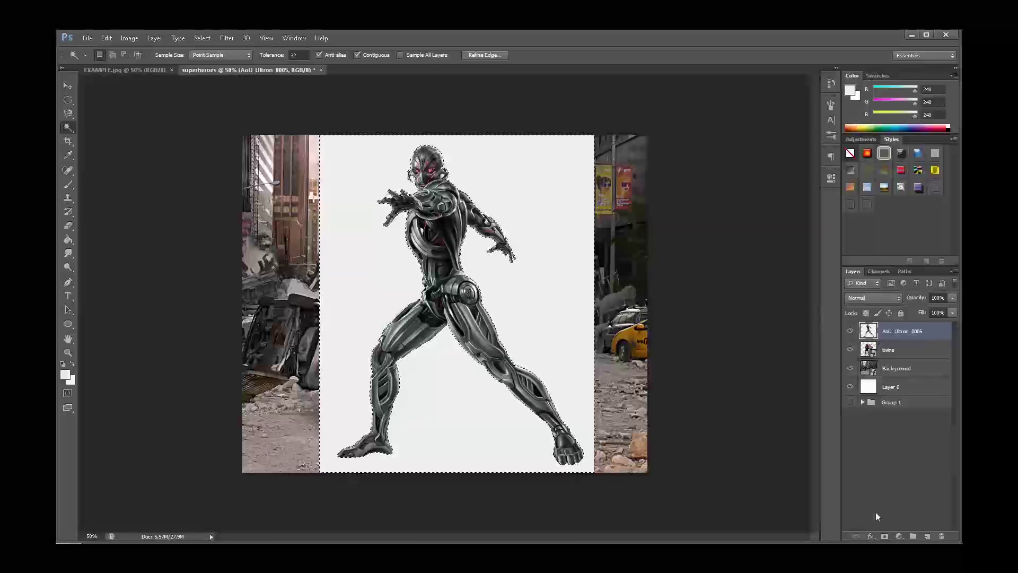
key(Delete)
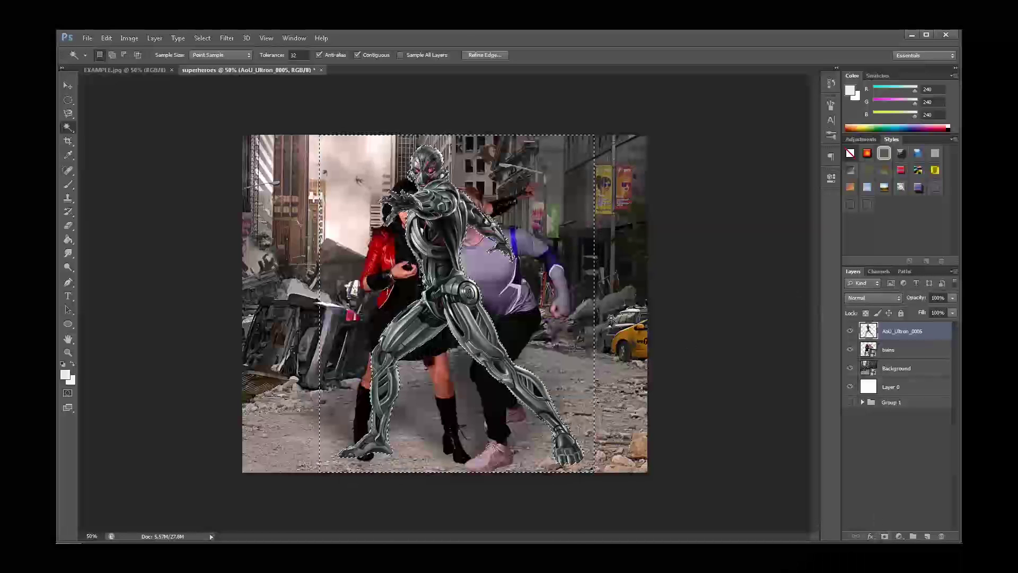
key(ctrl+d)
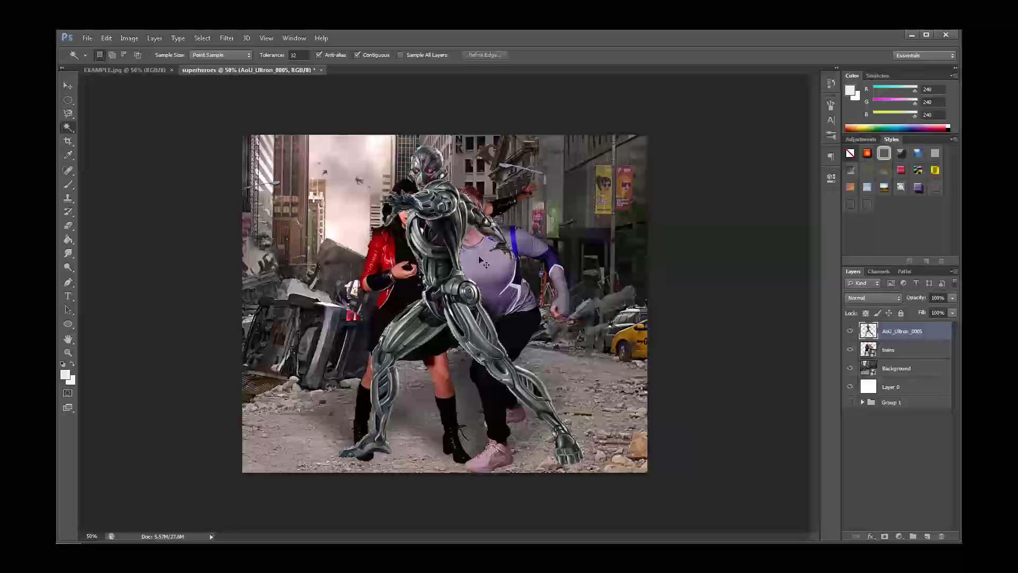
Scale the Ultron layer down to about half its size and place it behind the man, near the yellow taxi
key(ctrl+t)
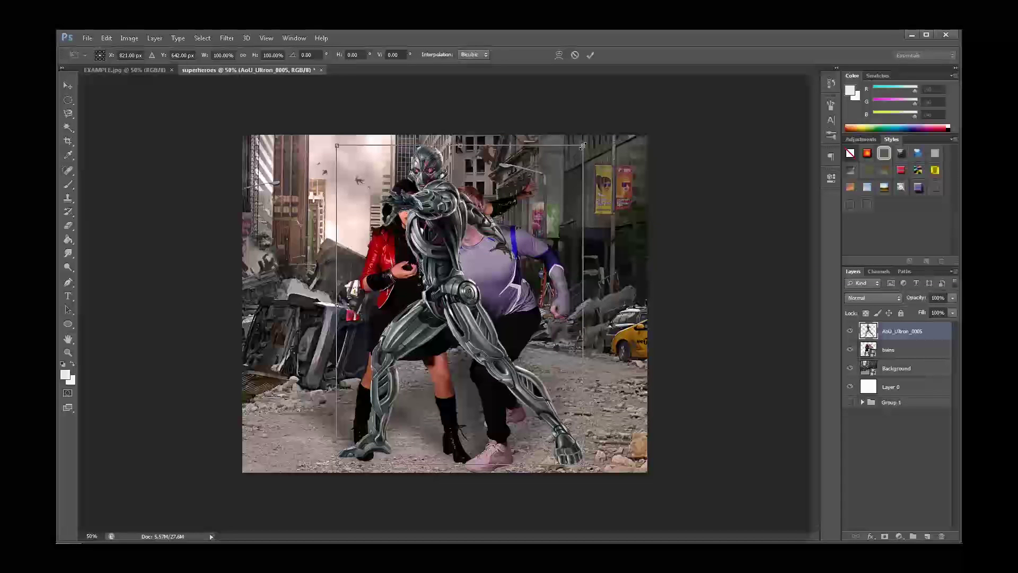
drag(582, 146, 587, 255)
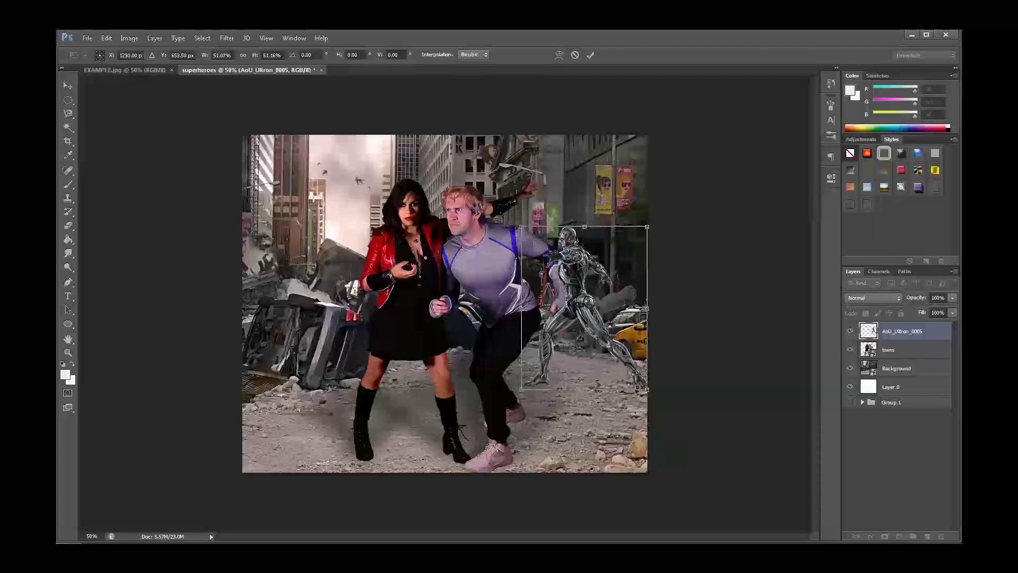
key(Return)
key(w)
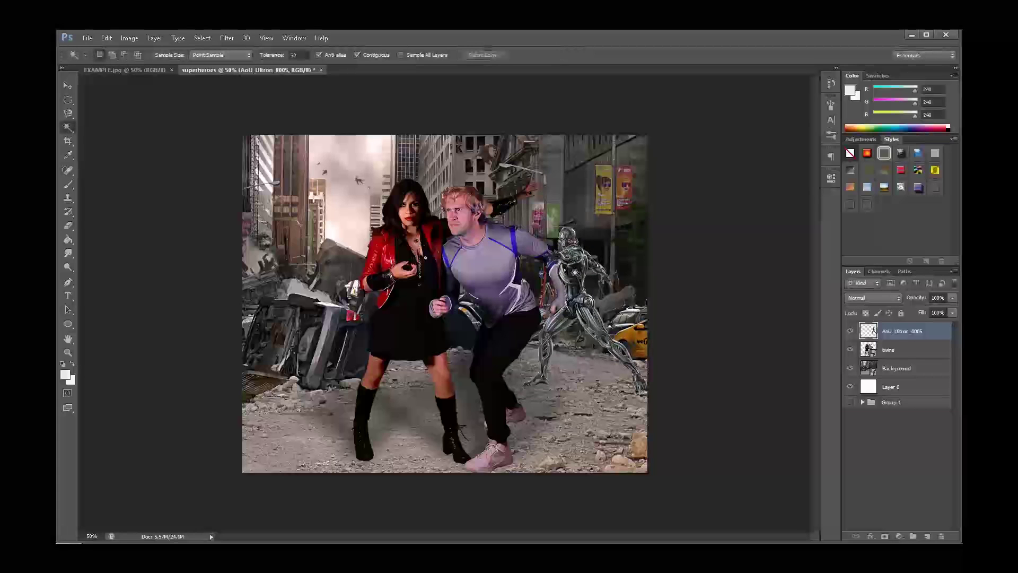
Move the AoU_Ultron_0005 layer beneath the twins layer and adjust Ultron's position slightly on the street behind the man
key(v)
drag(583, 273, 627, 274)
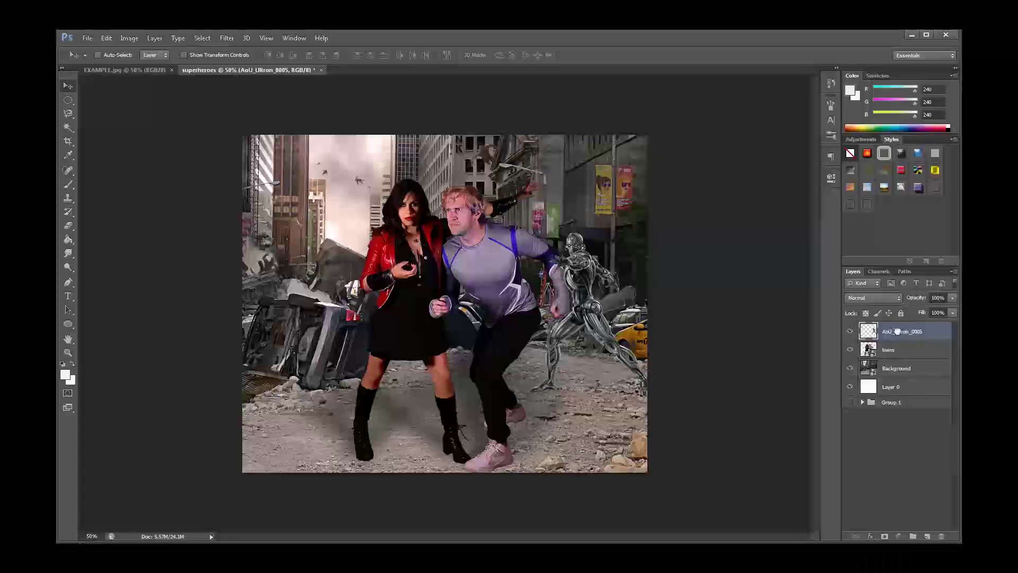
drag(898, 331, 910, 364)
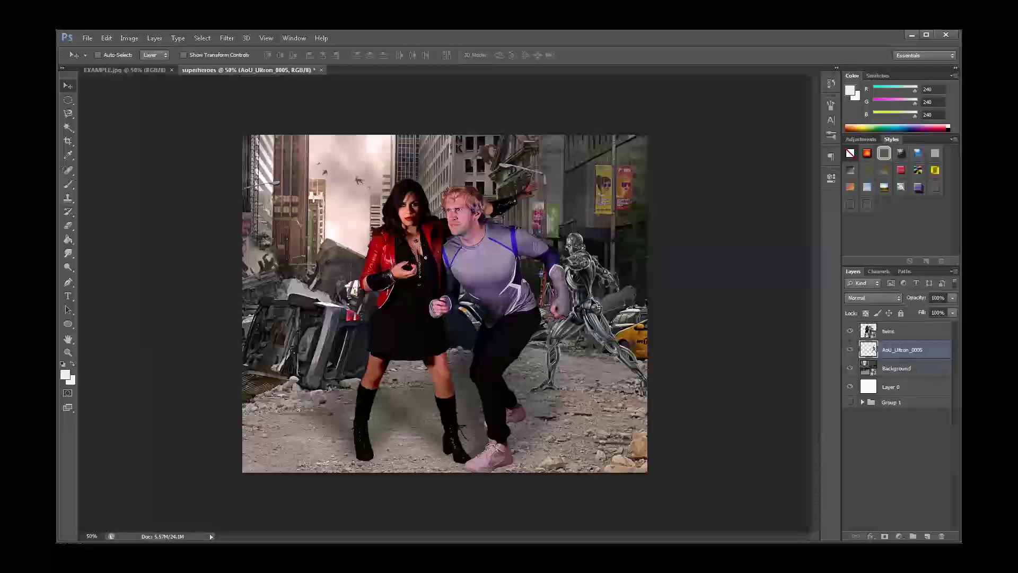
drag(587, 296, 599, 336)
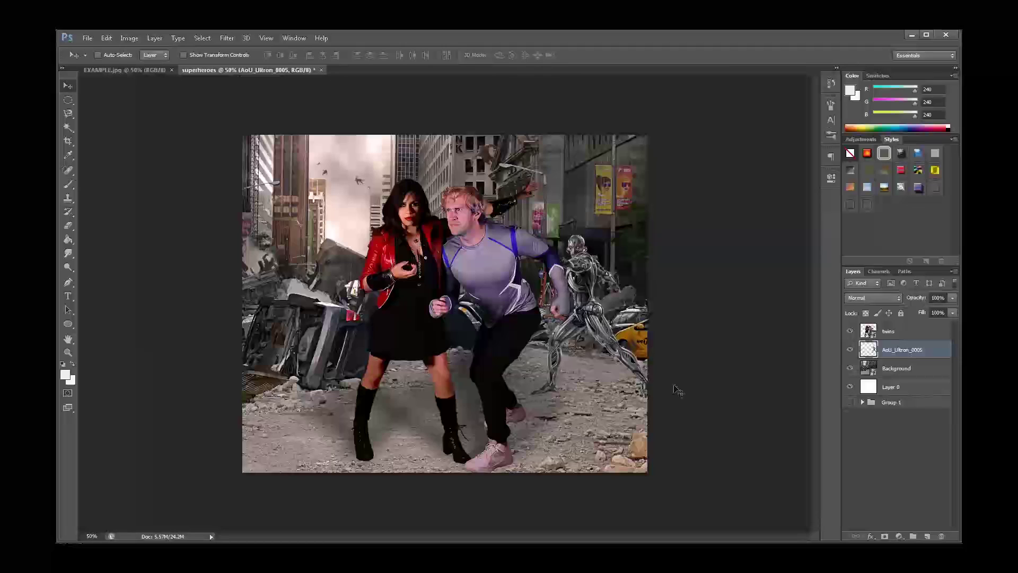